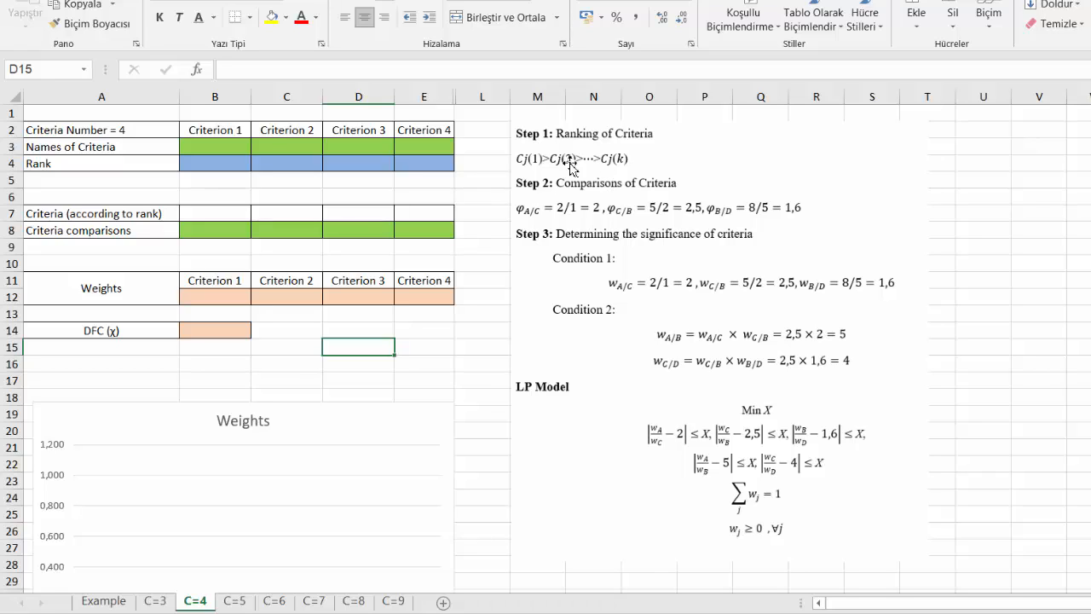
Enter the criteria names A, B, C and D for Criterion 1 to Criterion 4 in B3:E3
click(232, 146)
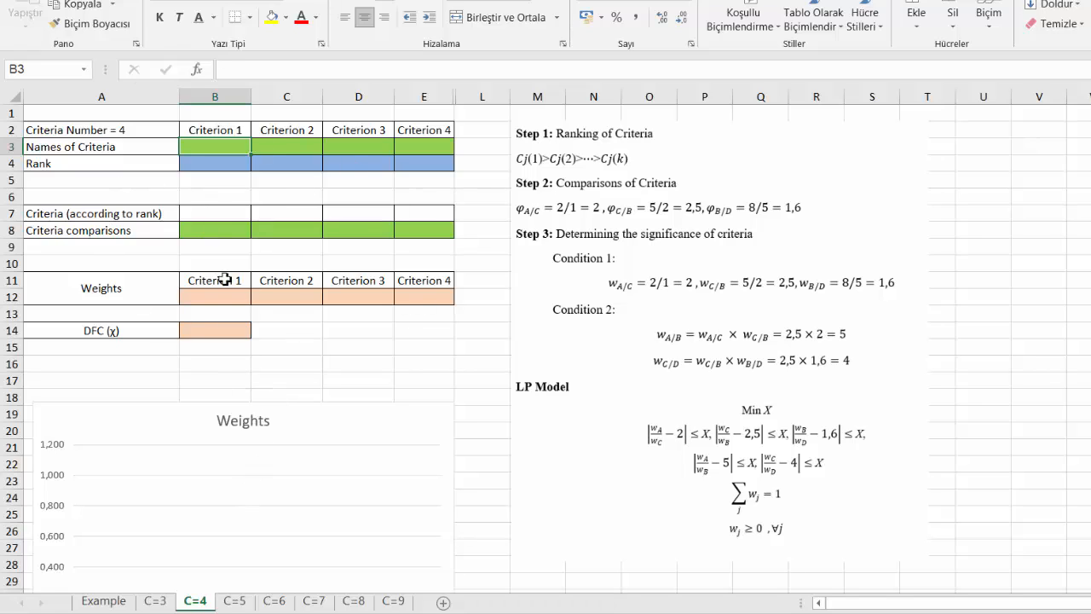
text(A)
click(298, 150)
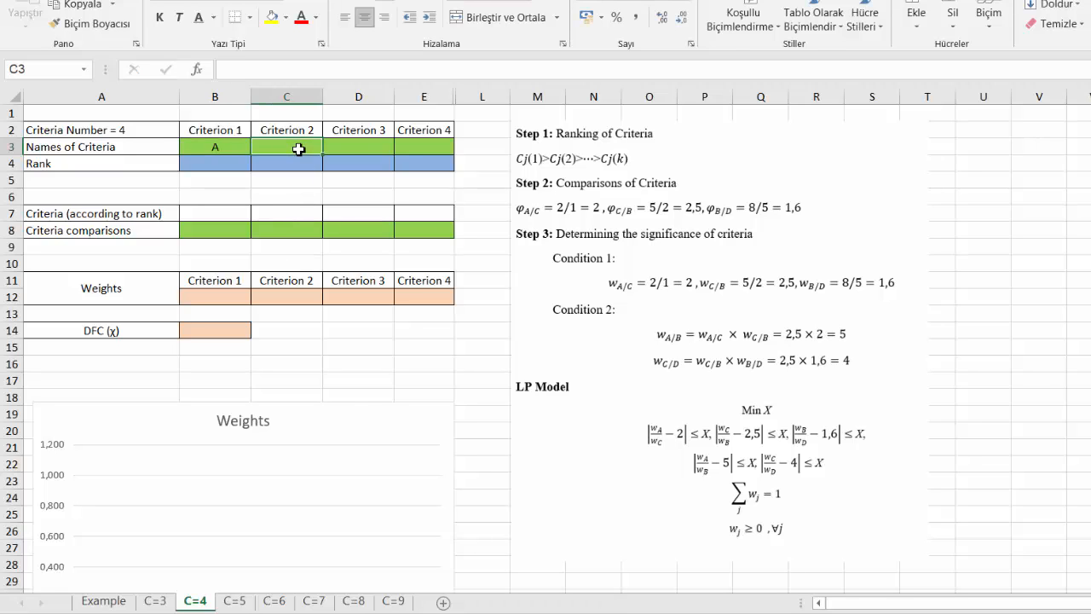
text(B)
click(348, 148)
text(C)
click(417, 147)
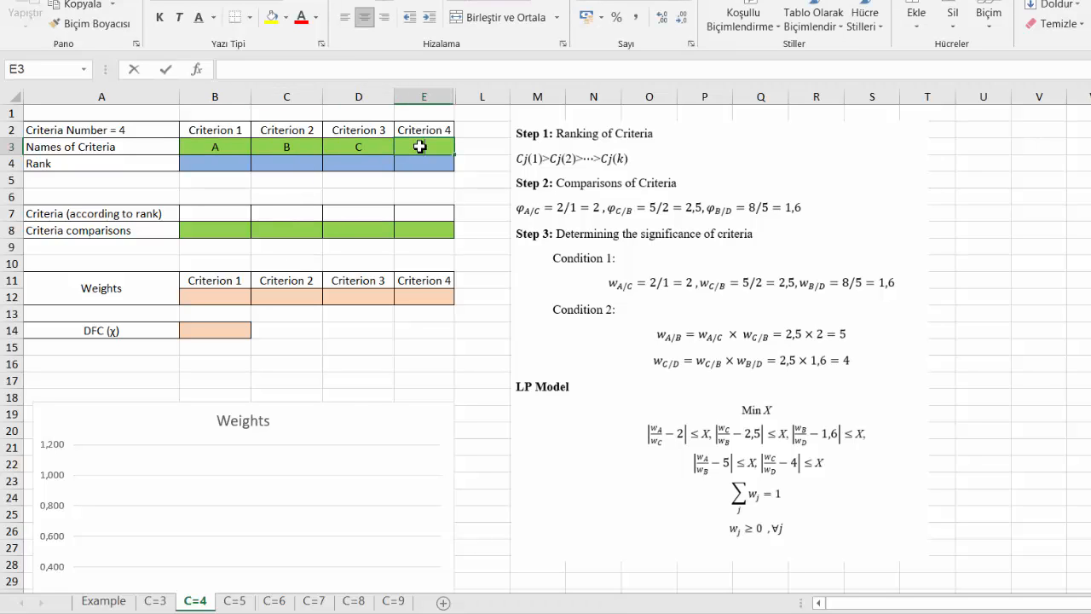
text(D)
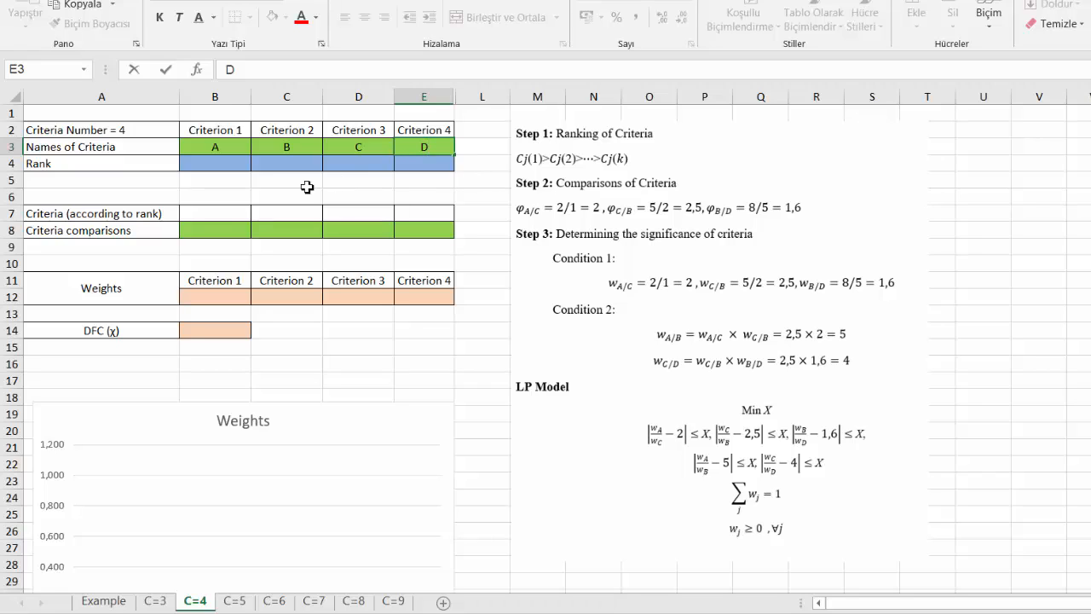
Rank the criteria in row 4 as A = 1, B = 3, C = 2 and D = 4
click(236, 164)
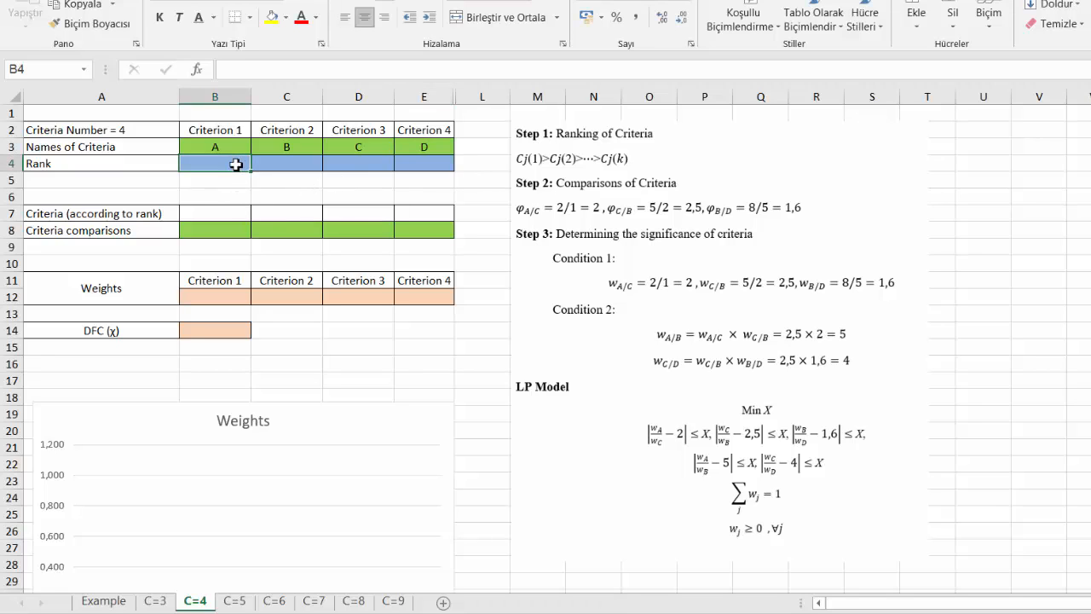
text(1)
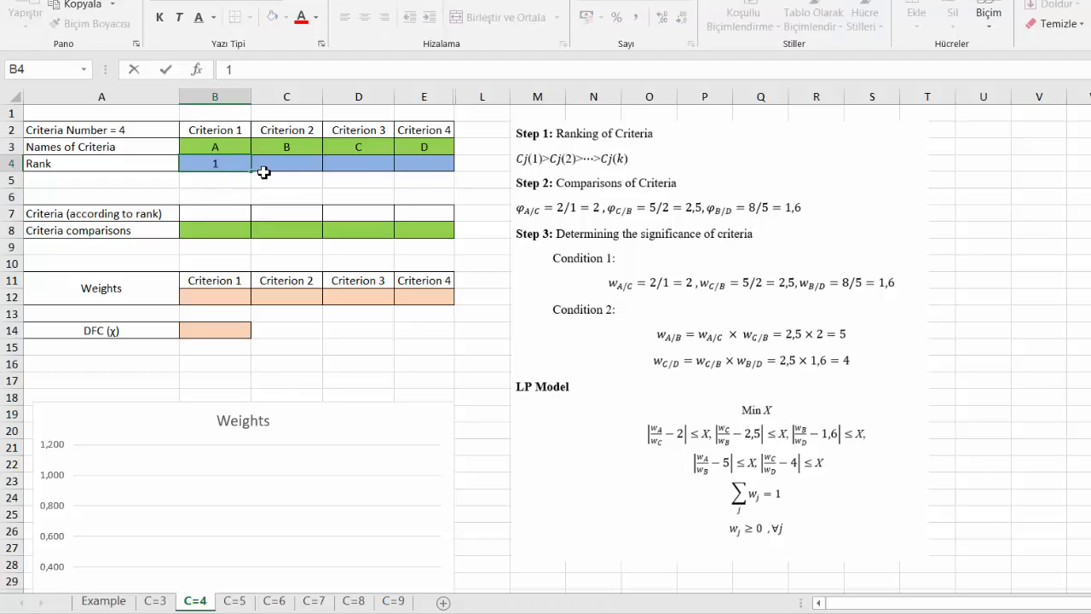
click(368, 162)
text(2)
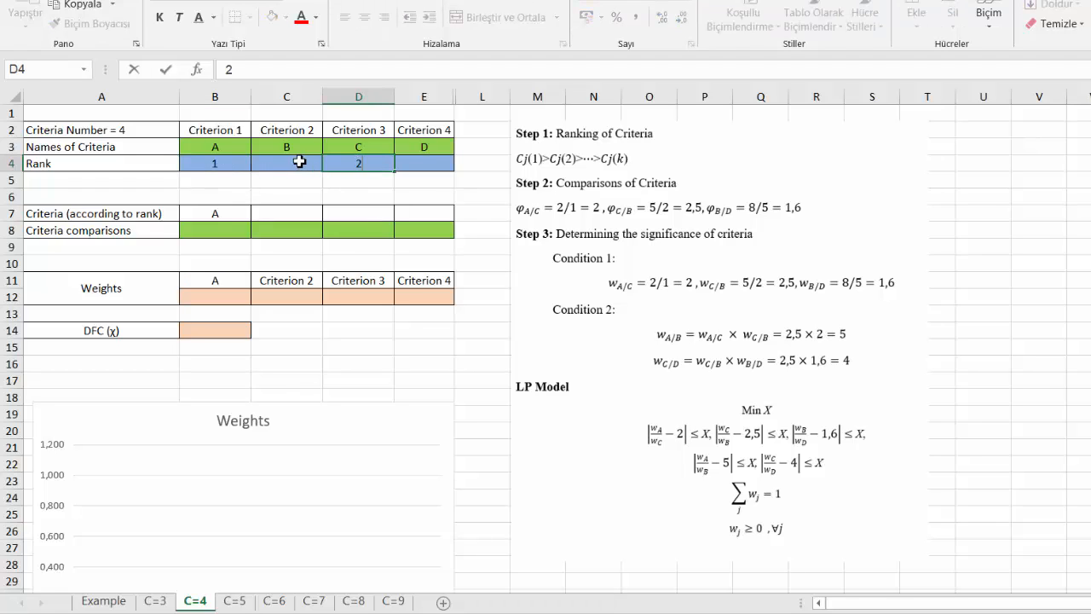
click(295, 162)
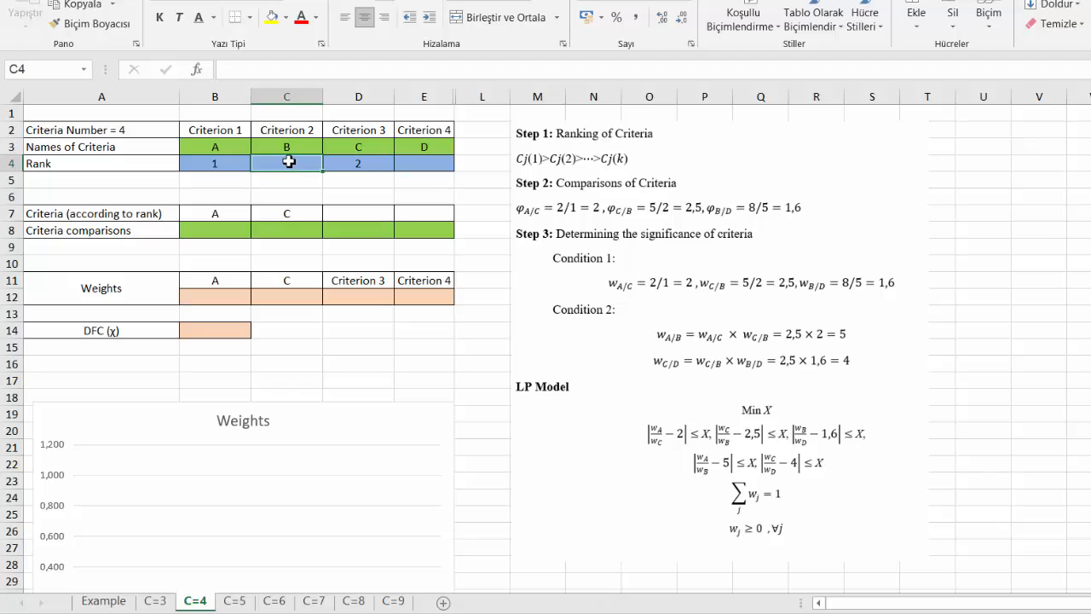
text(3)
click(437, 166)
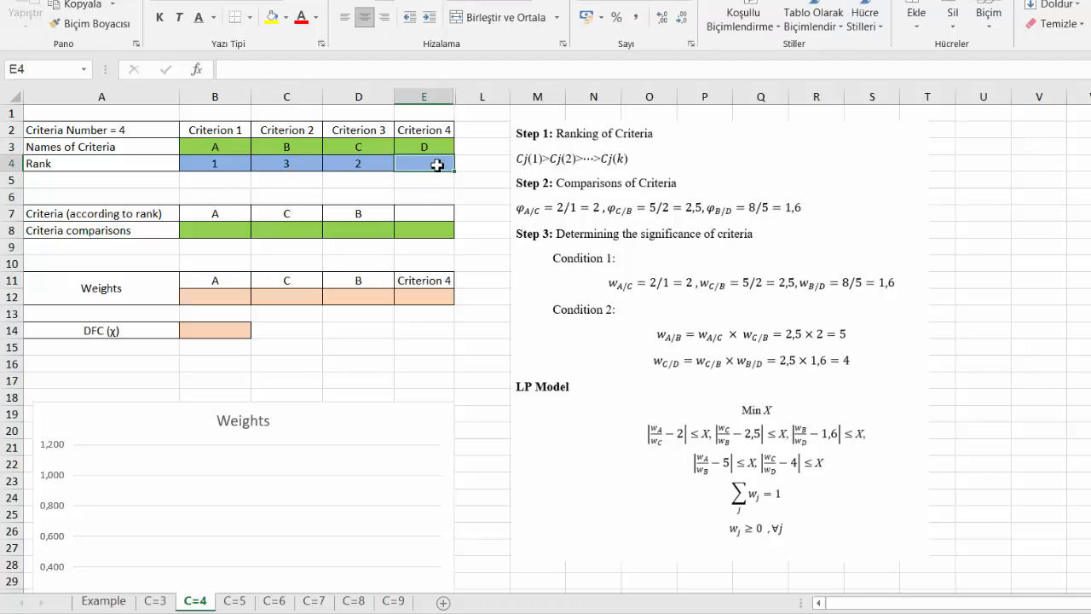
text(4)
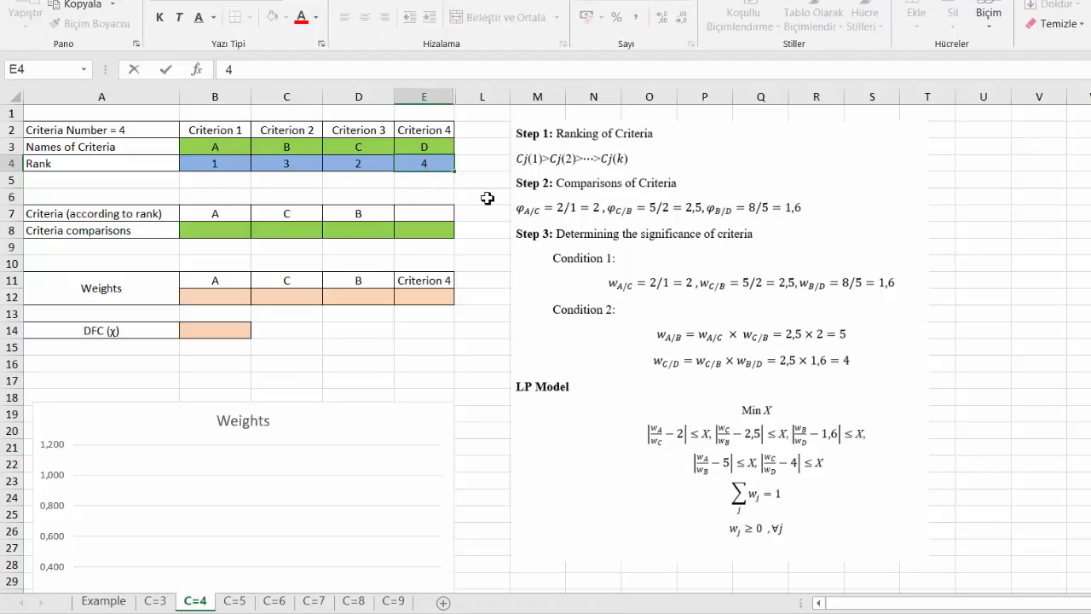
click(487, 195)
drag(213, 165, 444, 164)
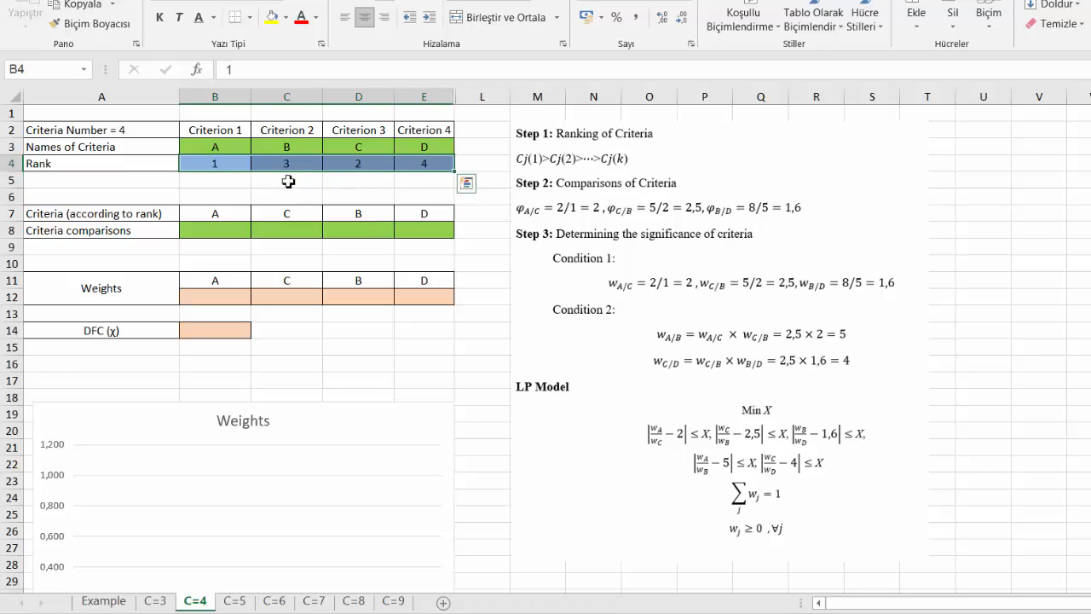
click(209, 215)
drag(277, 217, 226, 218)
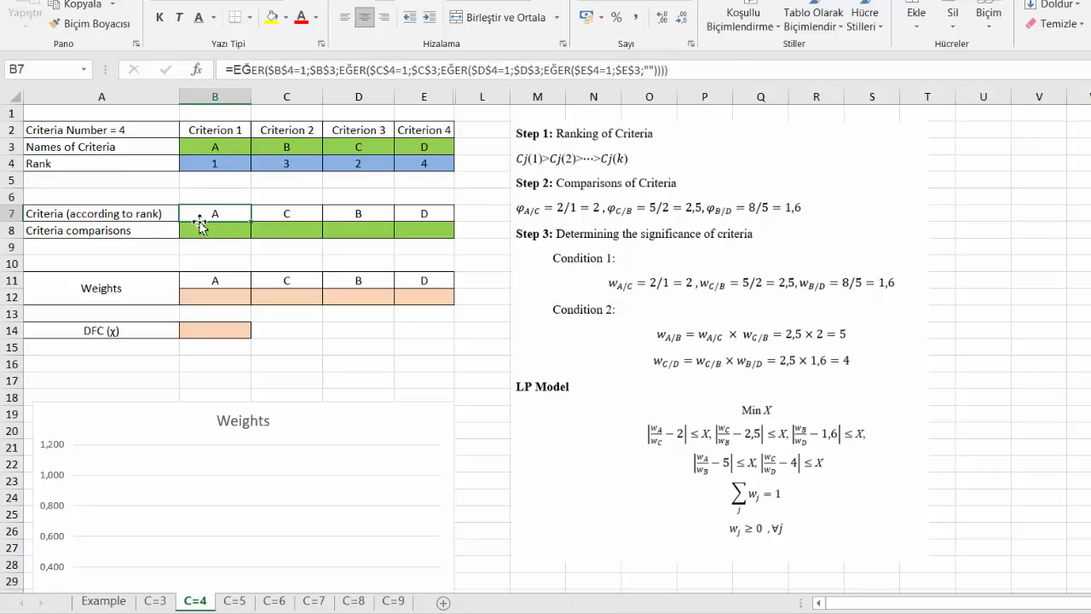
click(293, 215)
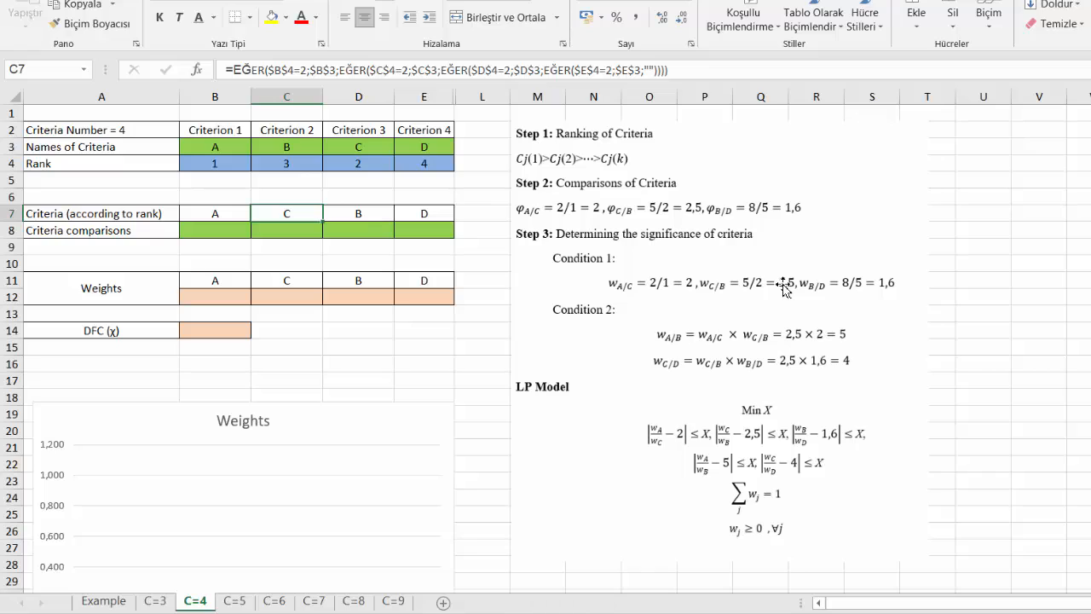
Enter the criteria comparisons in B8:E8 as 1 for A, 2 for C, 5 for B and 8 for D
click(226, 235)
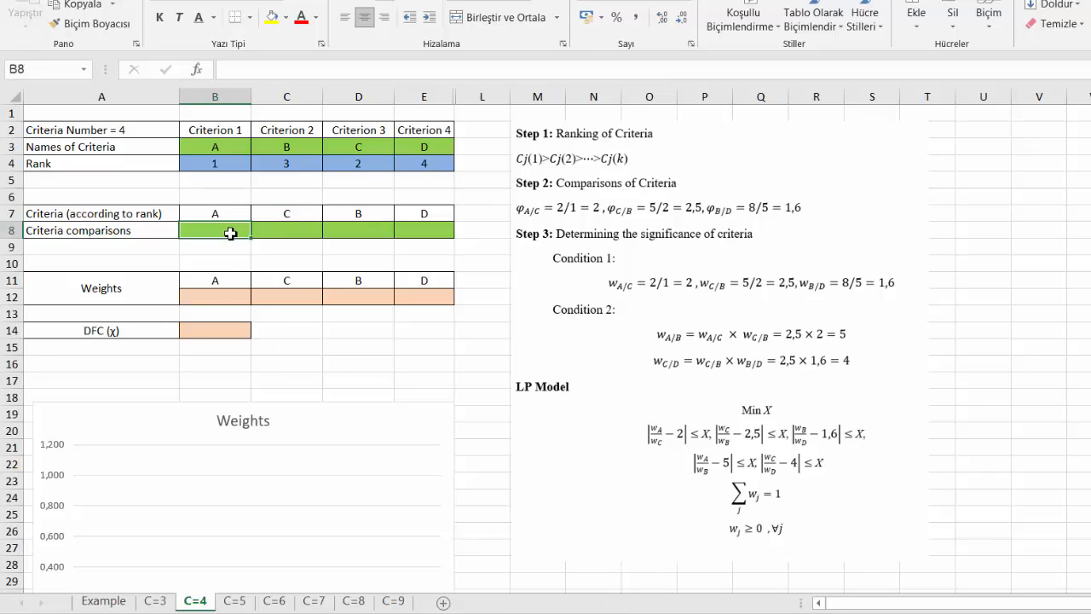
text(1)
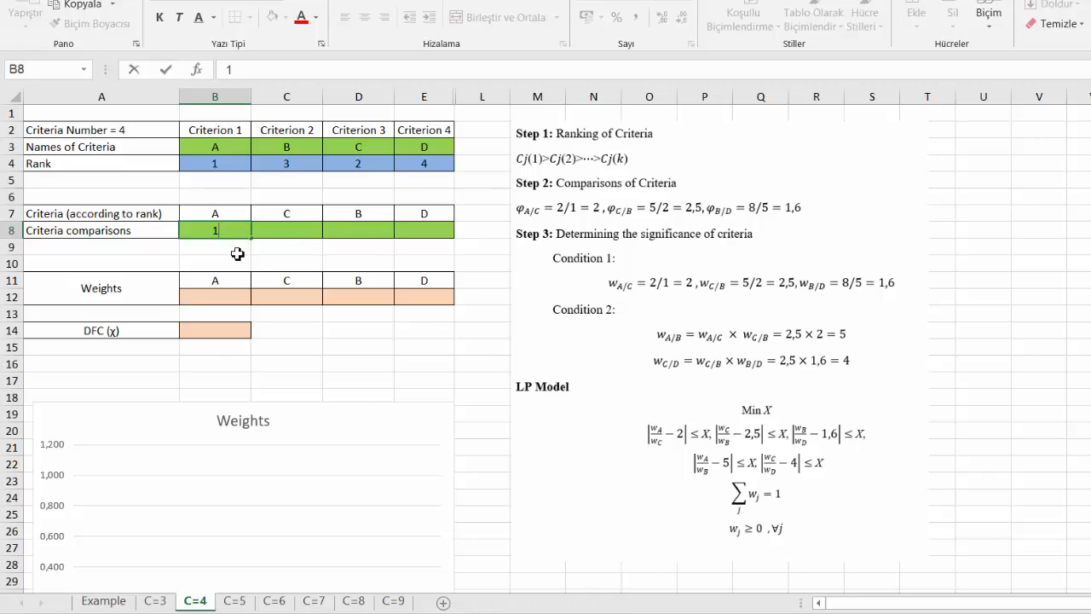
click(310, 226)
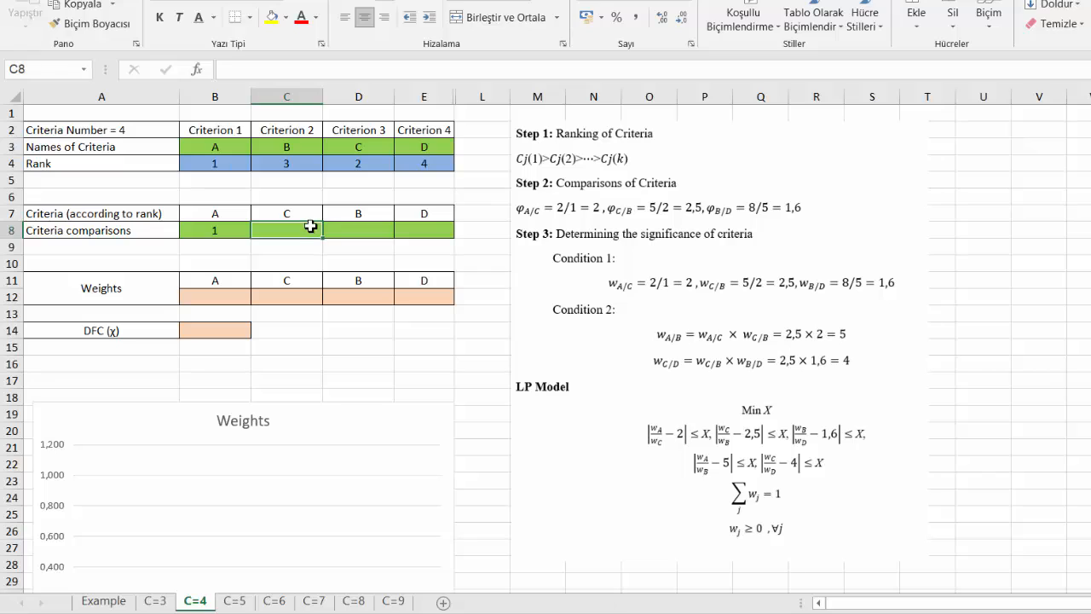
text(2)
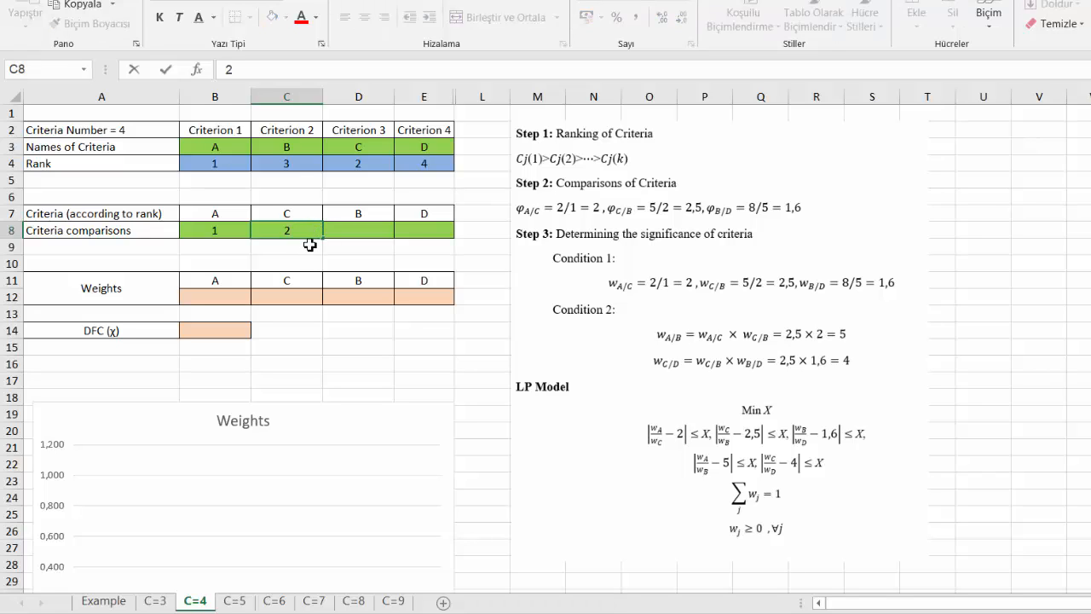
click(353, 227)
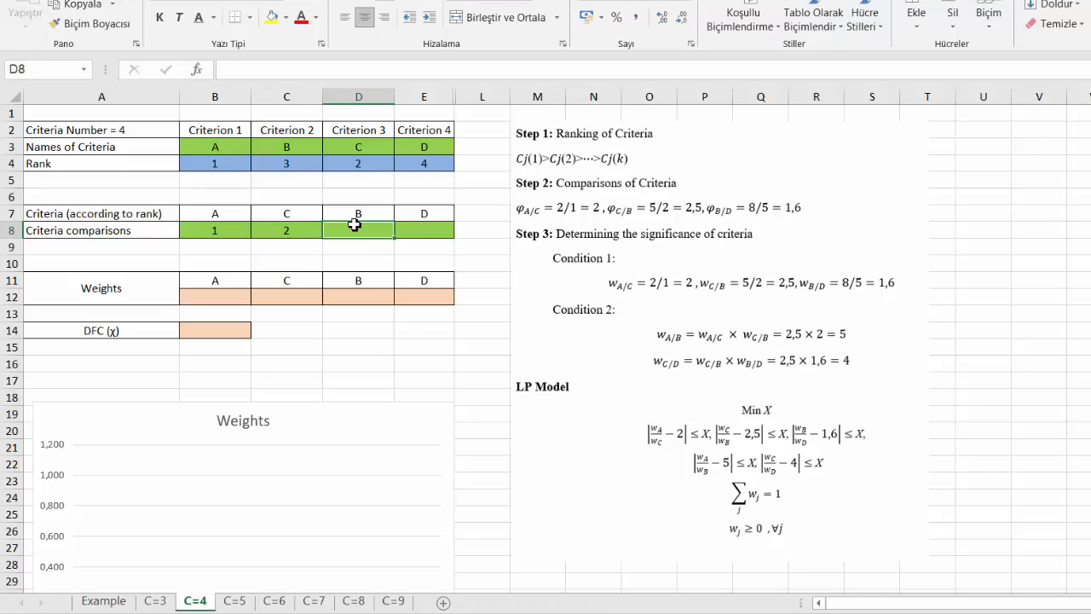
text(5)
click(416, 230)
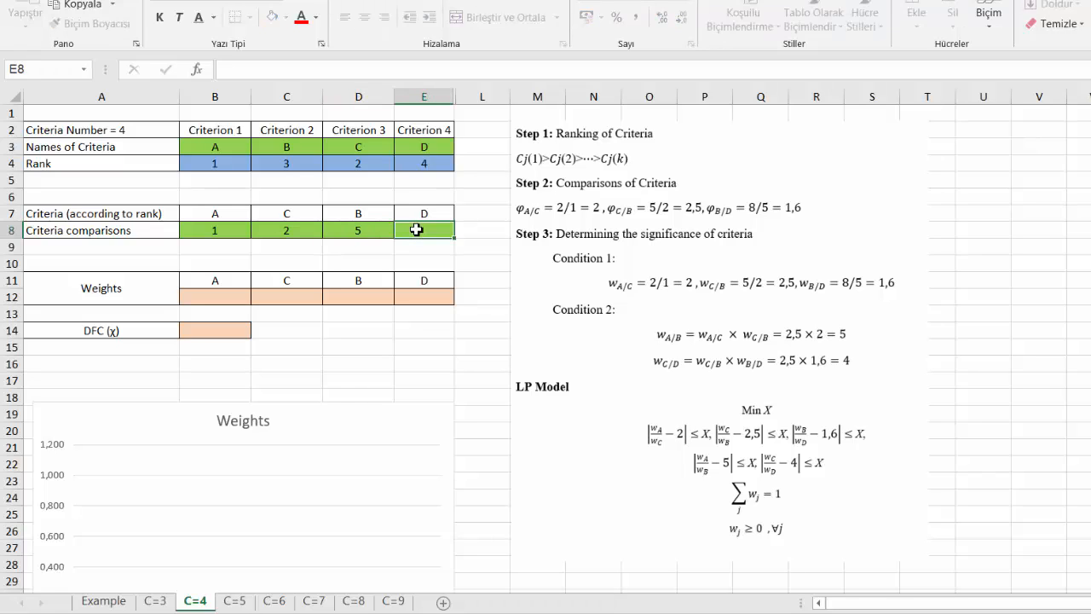
text(8)
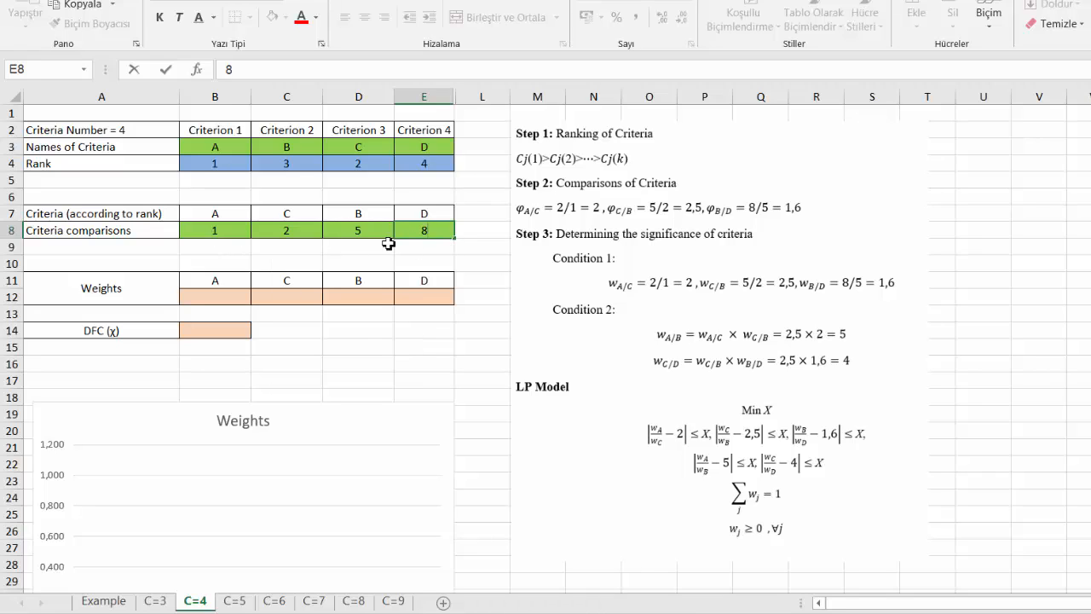
click(288, 233)
click(365, 231)
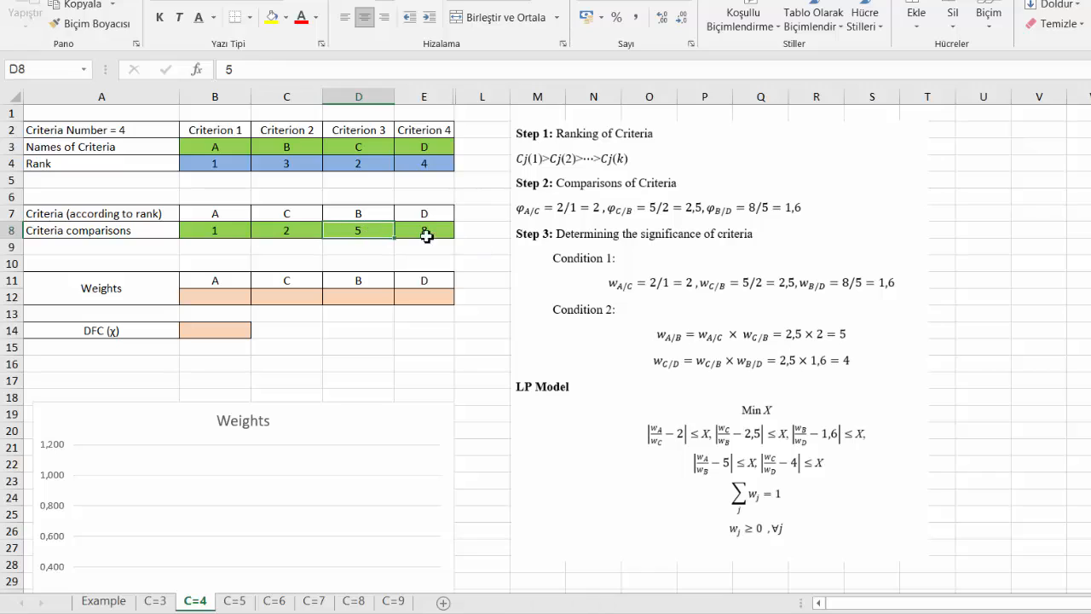
click(419, 233)
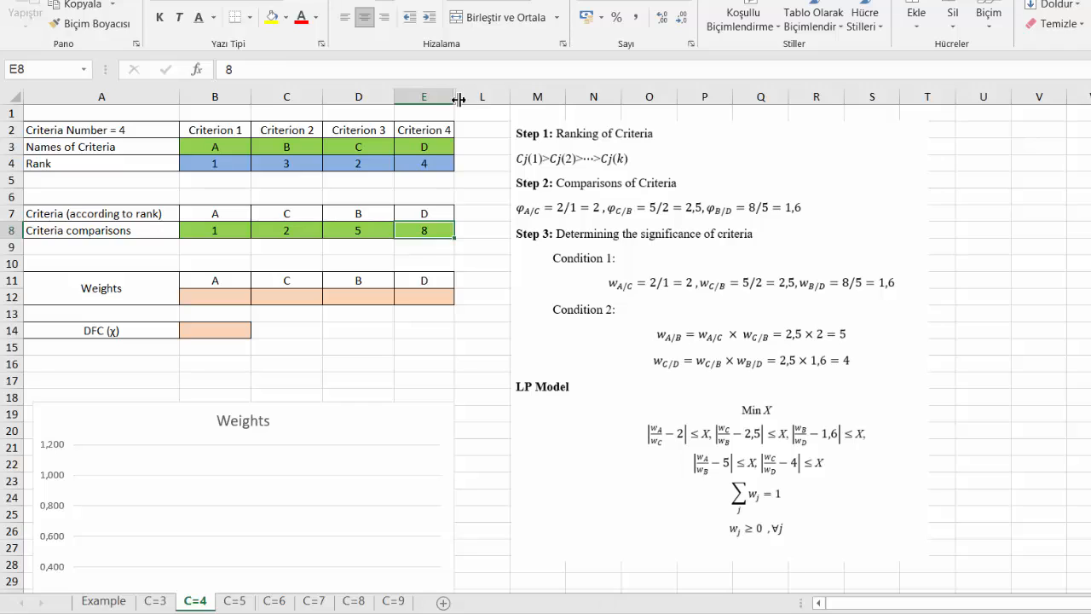
Unhide columns F through K beside the weights table
drag(458, 100, 459, 102)
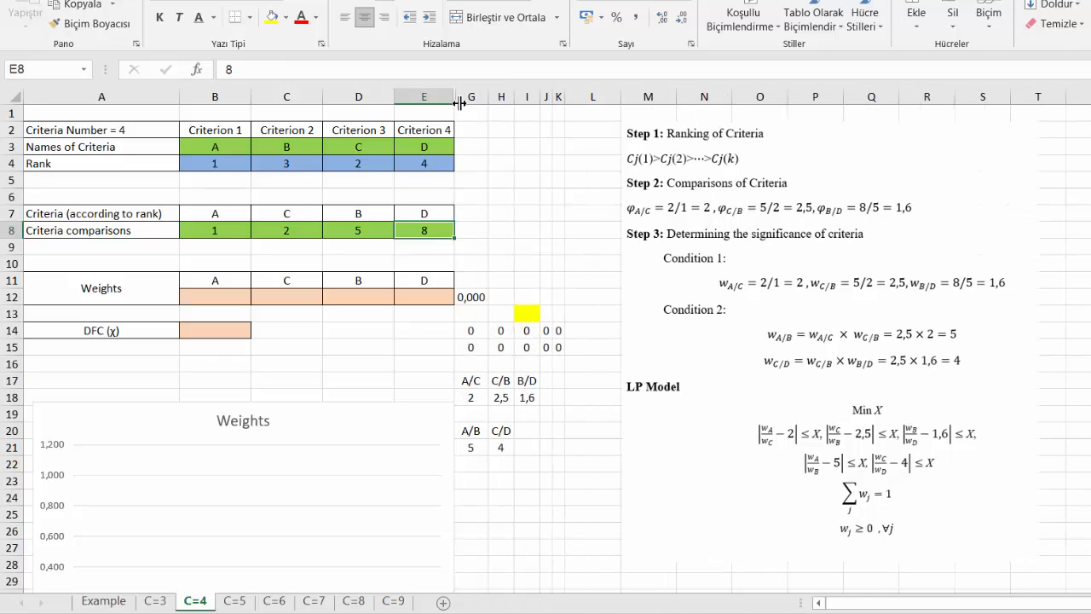
double_click(458, 102)
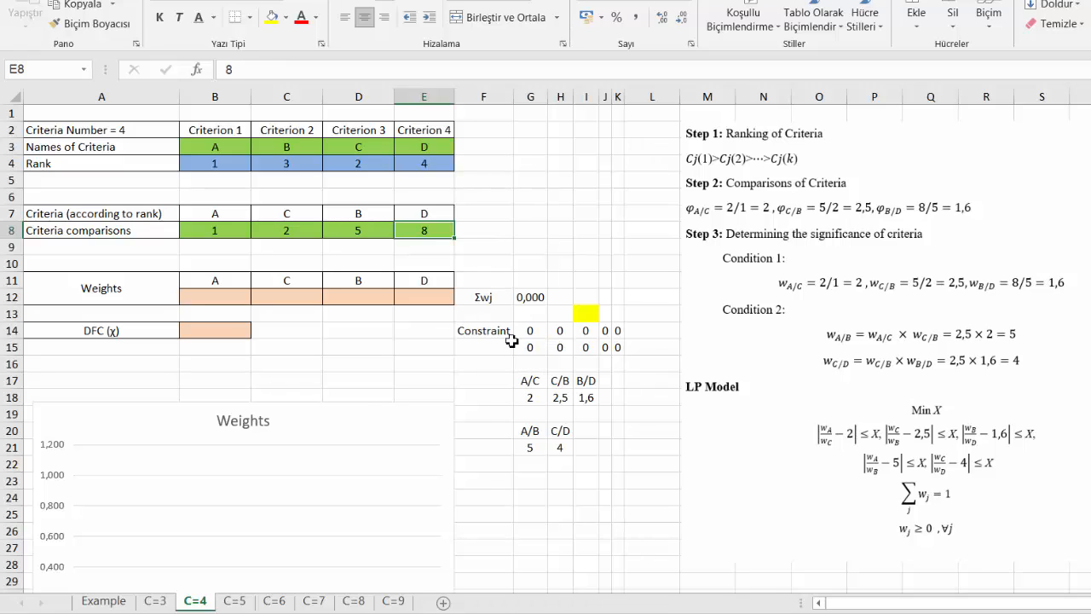
Examine the formulas for the comparison ratios A/C, C/B and B/D in row 18 and A/B and C/D in row 21
click(530, 399)
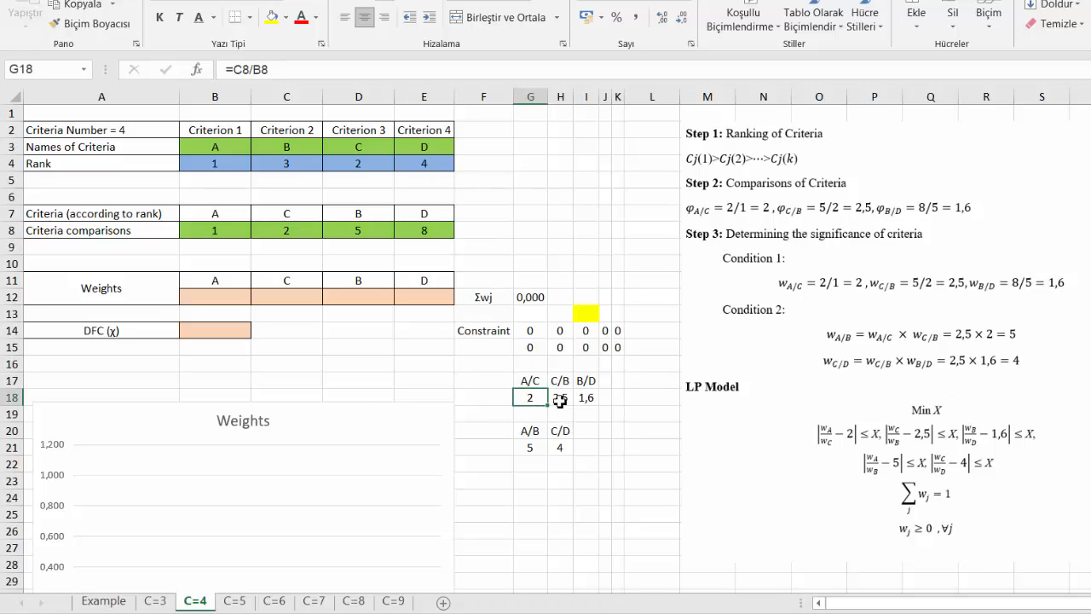
click(568, 401)
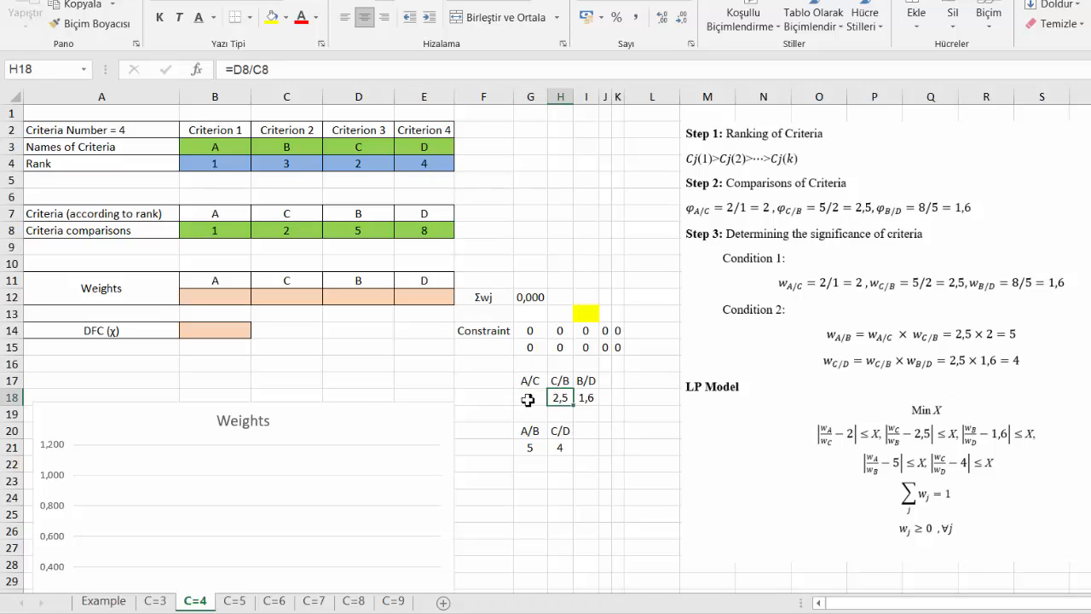
click(528, 399)
click(560, 399)
click(588, 398)
click(531, 447)
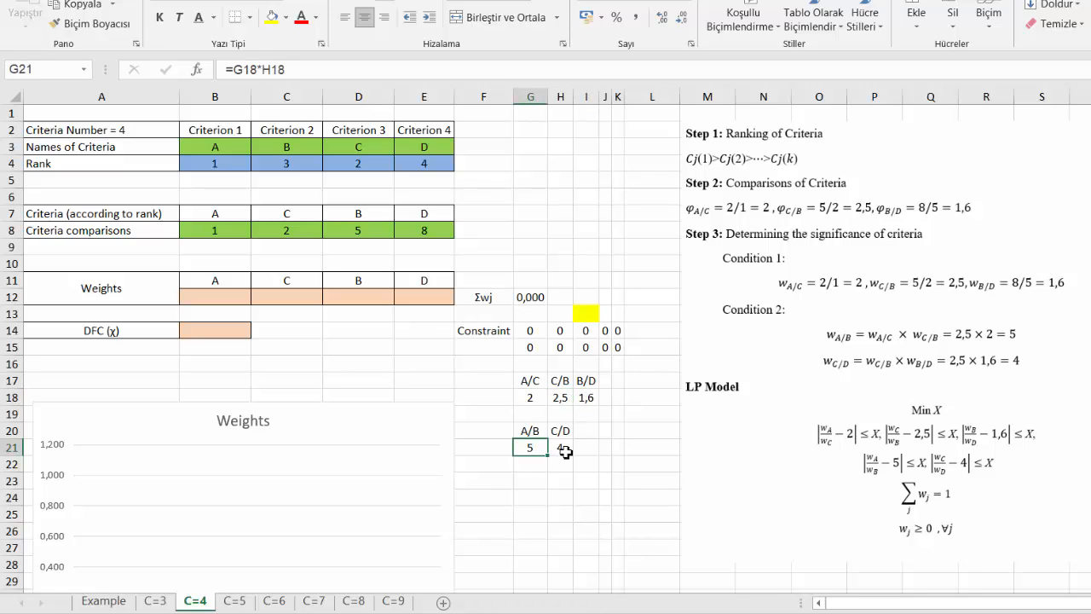
click(565, 448)
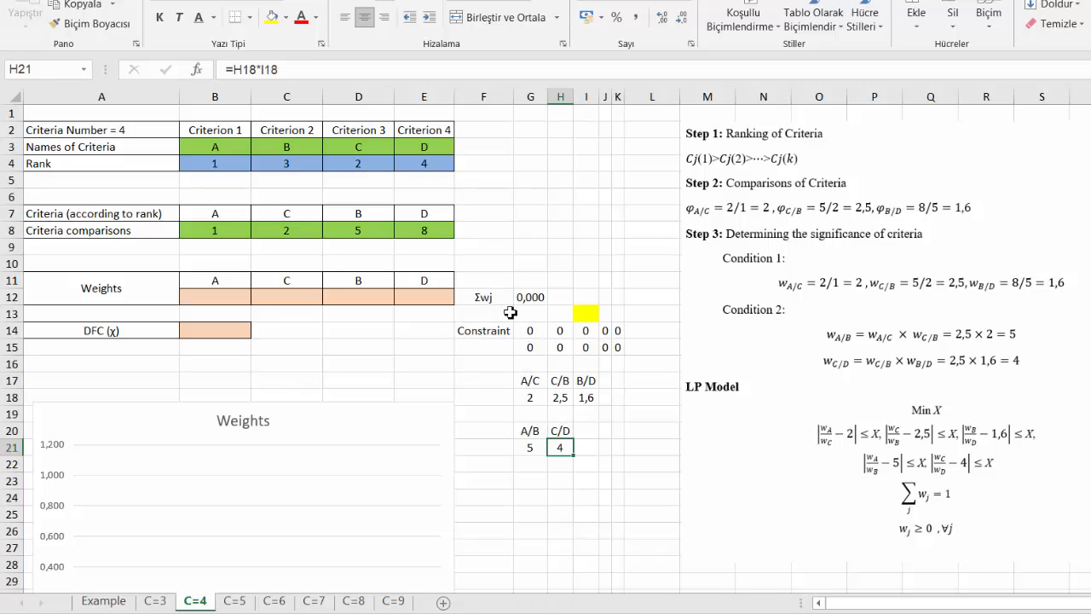
Examine the weight-sum formula in G12 and the constraint formulas in rows 14 and 15
click(531, 299)
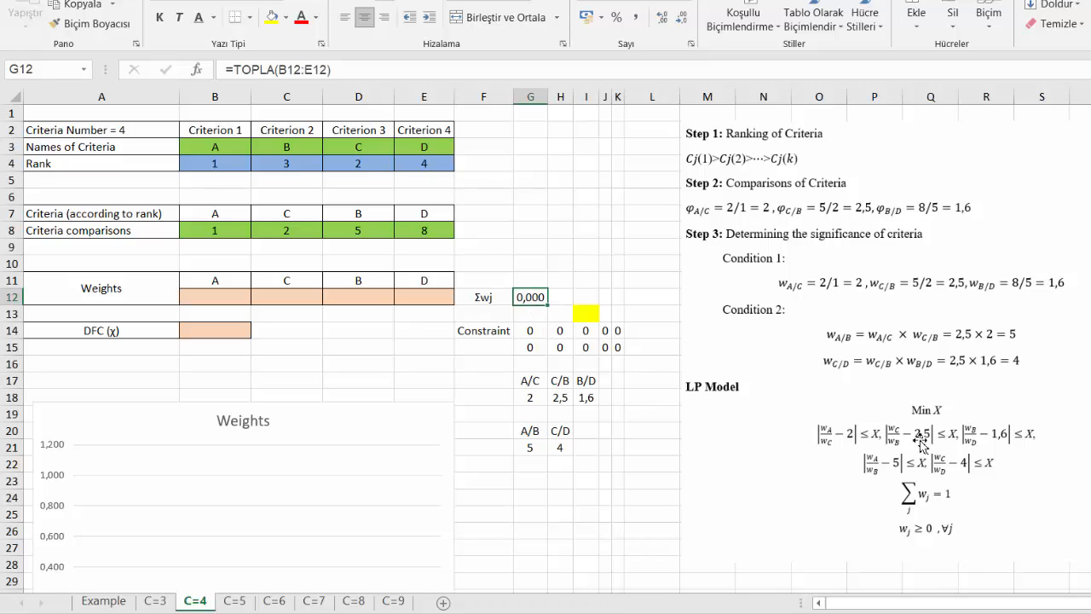
click(527, 332)
click(566, 333)
click(584, 332)
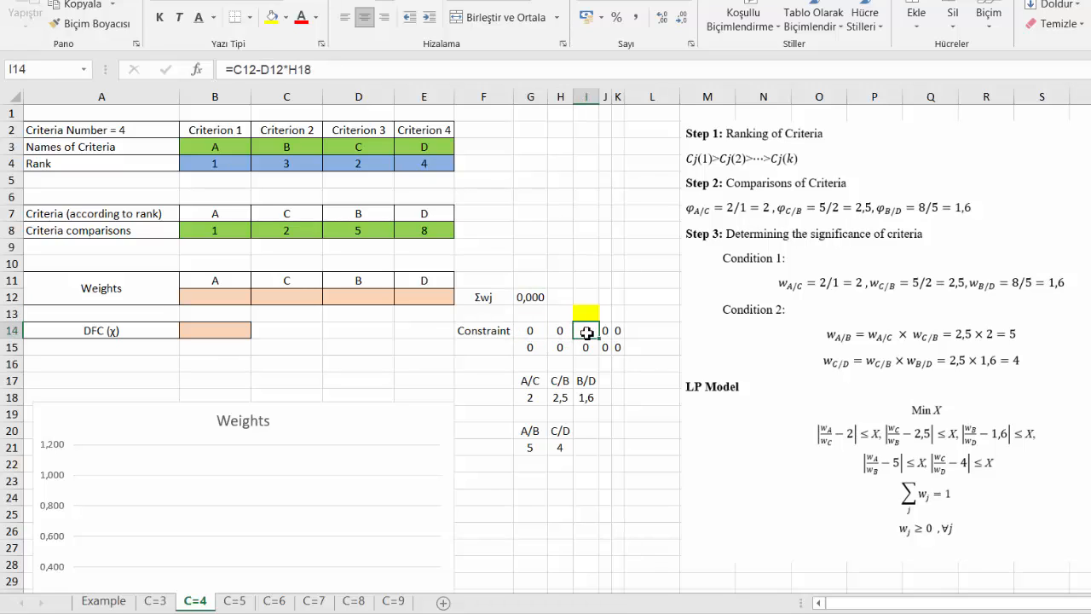
click(606, 332)
click(615, 332)
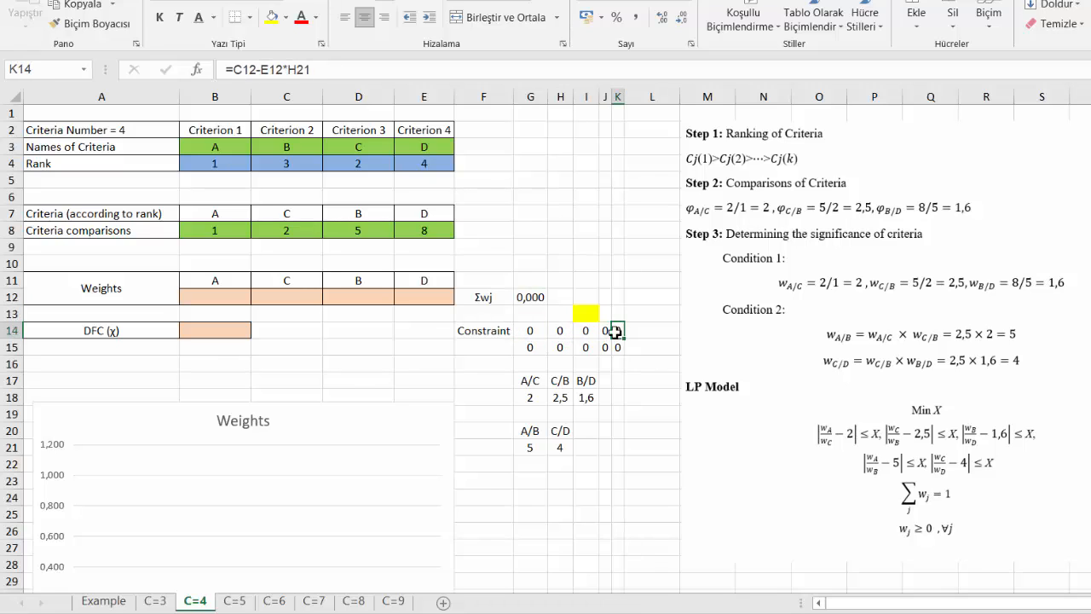
click(532, 350)
click(565, 349)
click(526, 332)
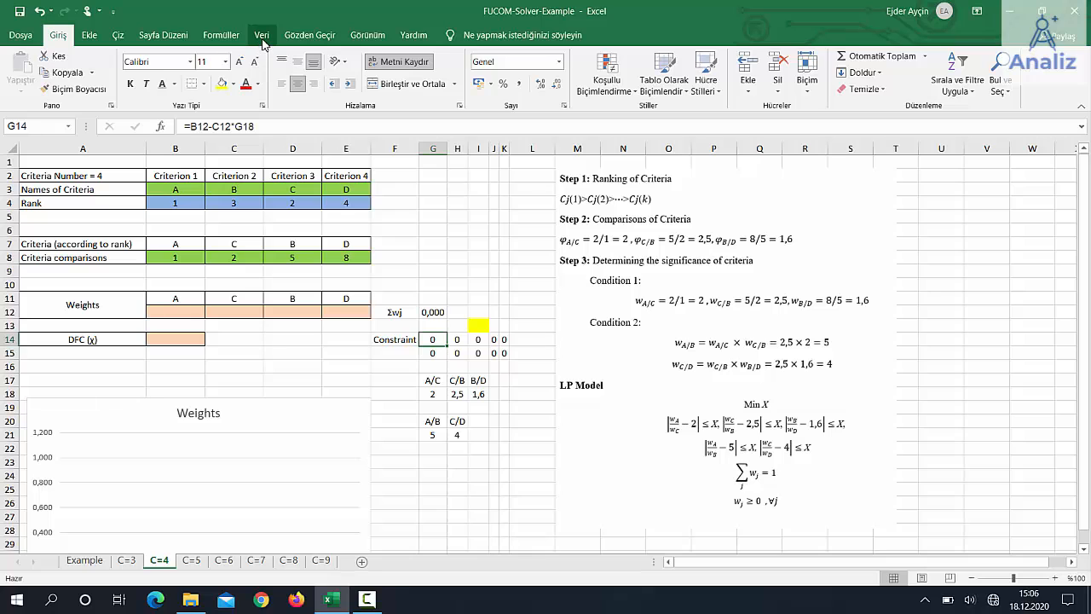
Open the Solver parameters and move the dialog clear of the constraint cells in columns G to K
click(262, 39)
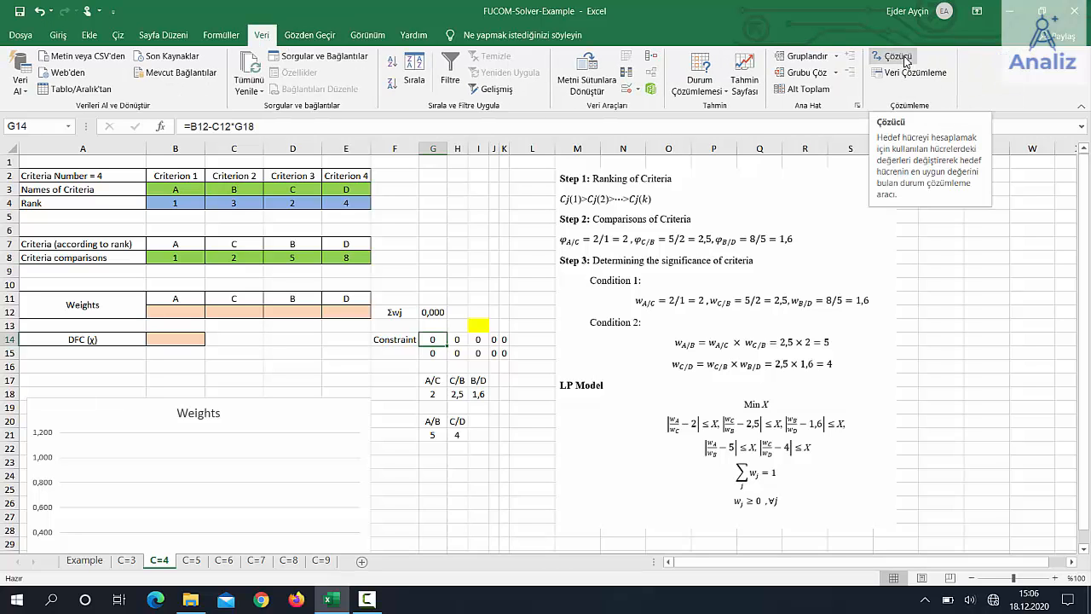
click(906, 61)
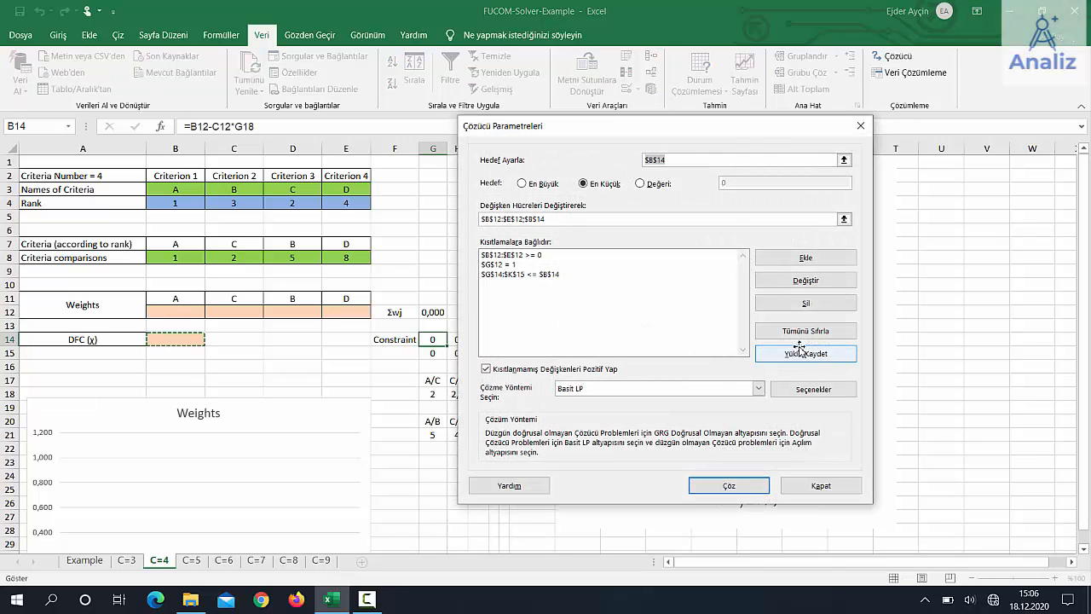
drag(713, 137, 785, 148)
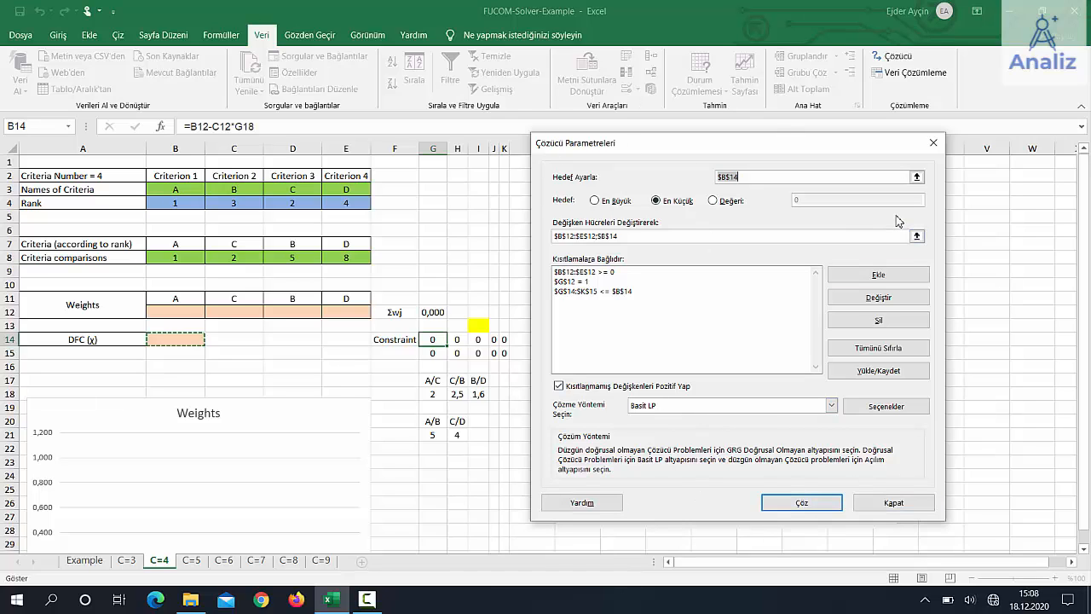
Run Solver with the existing parameters to minimise the DFC value in B14 and keep the Solver solution
click(816, 504)
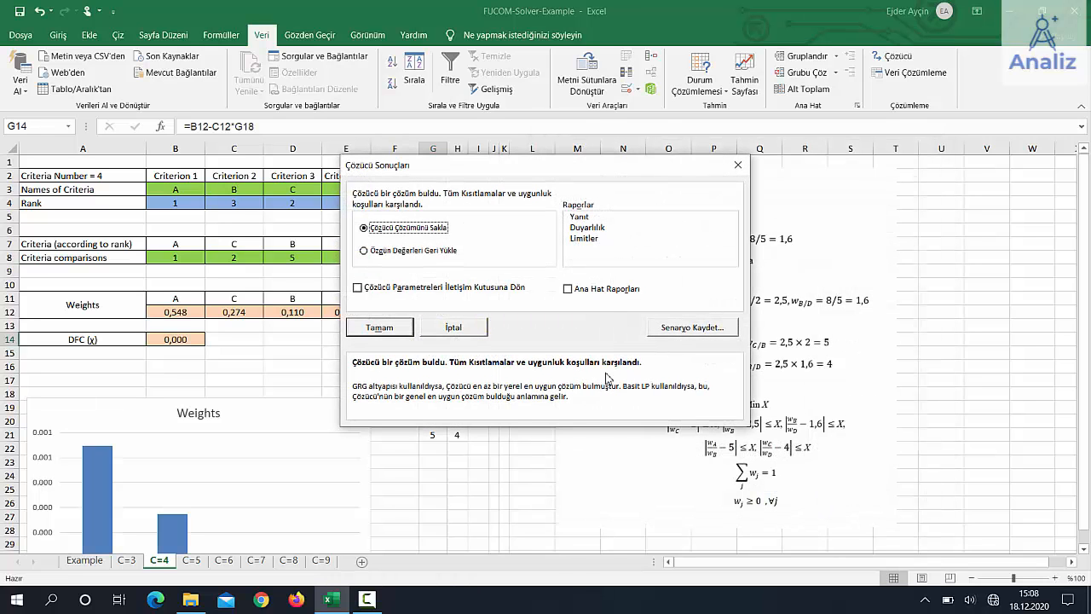
click(380, 327)
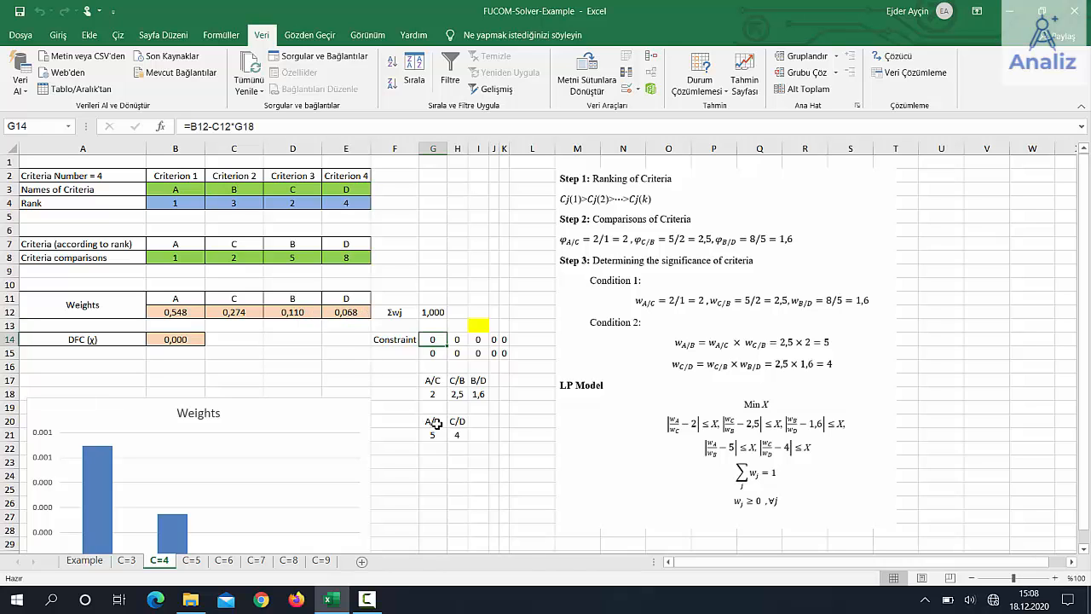
Examine the Weights bar chart below the table and compare it with the criteria weights in row 12 and the DFC value
scroll(302, 442, down, 1)
scroll(302, 441, down, 3)
scroll(150, 412, up, 2)
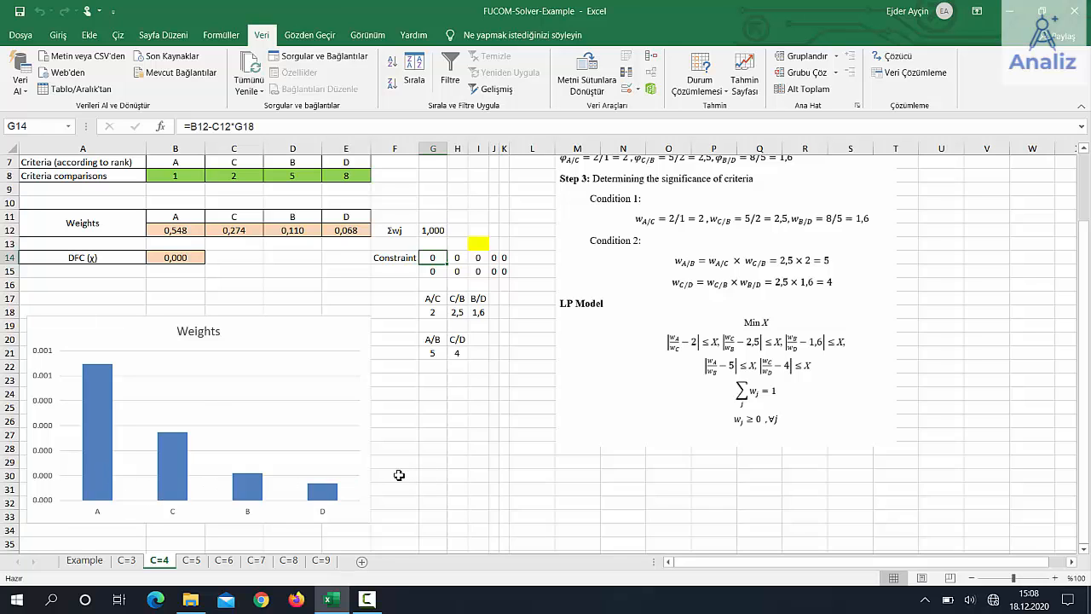
scroll(462, 499, up, 2)
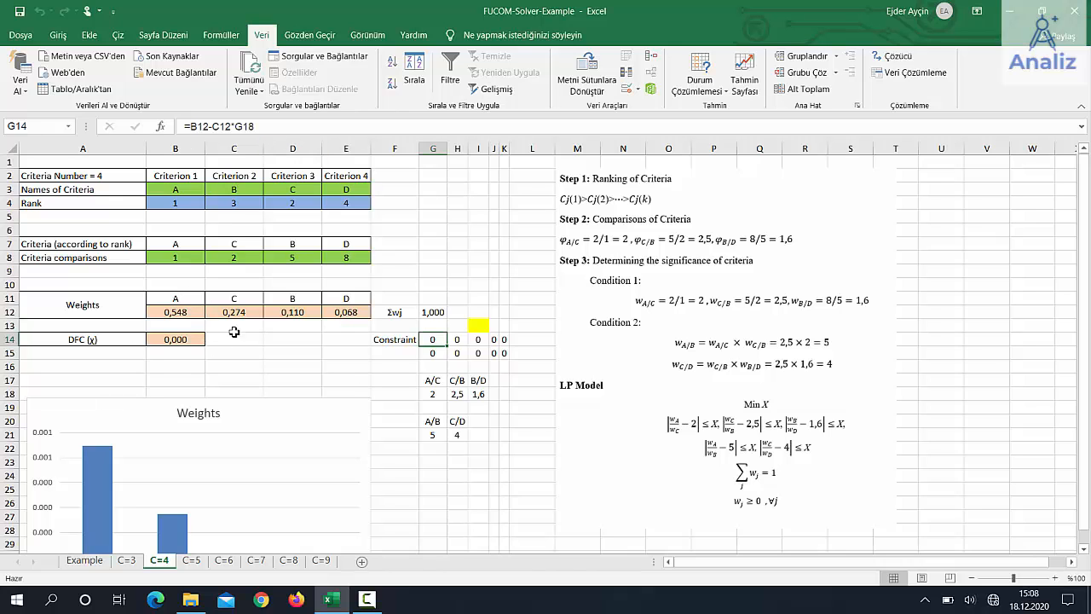
scroll(272, 402, down, 2)
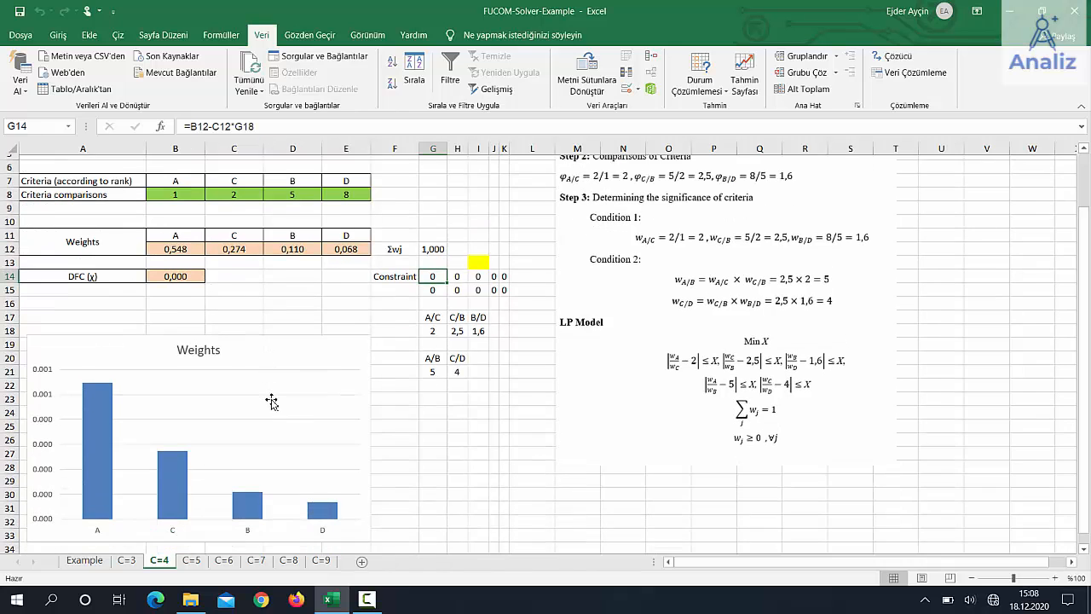
scroll(271, 402, up, 1)
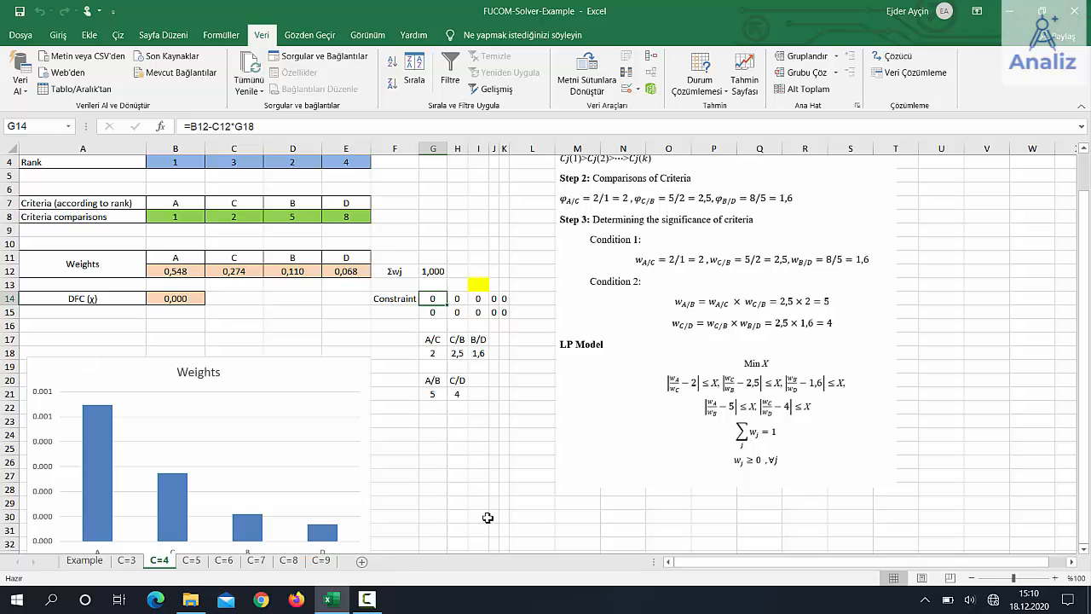
scroll(487, 511, up, 1)
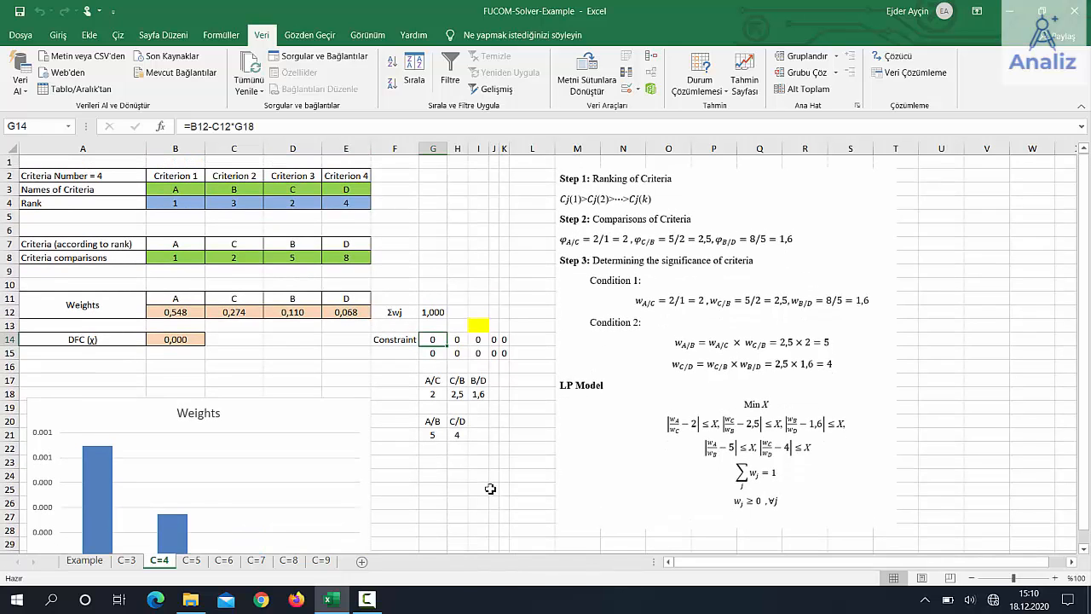